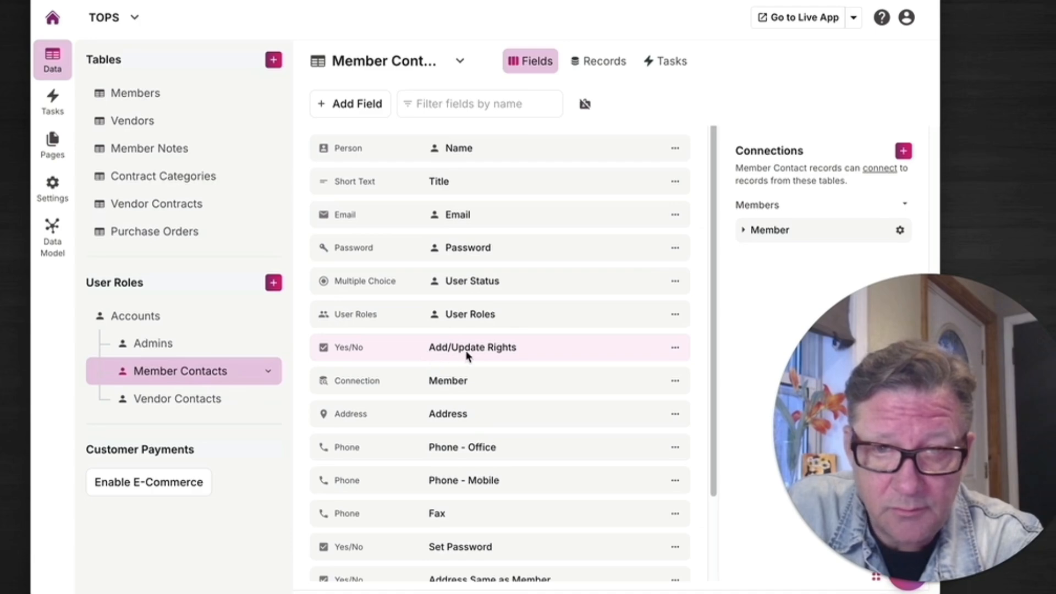
# Open the Add/Update Rights field's settings in the Member Contacts table to review them, then close the dialog.
pyautogui.click(553, 344)
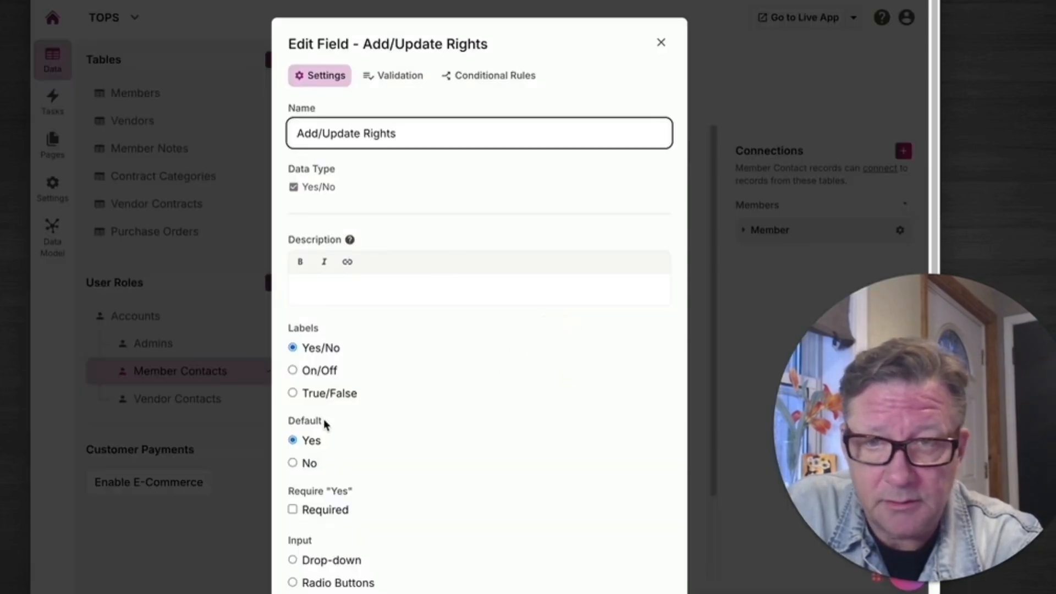
pyautogui.click(660, 43)
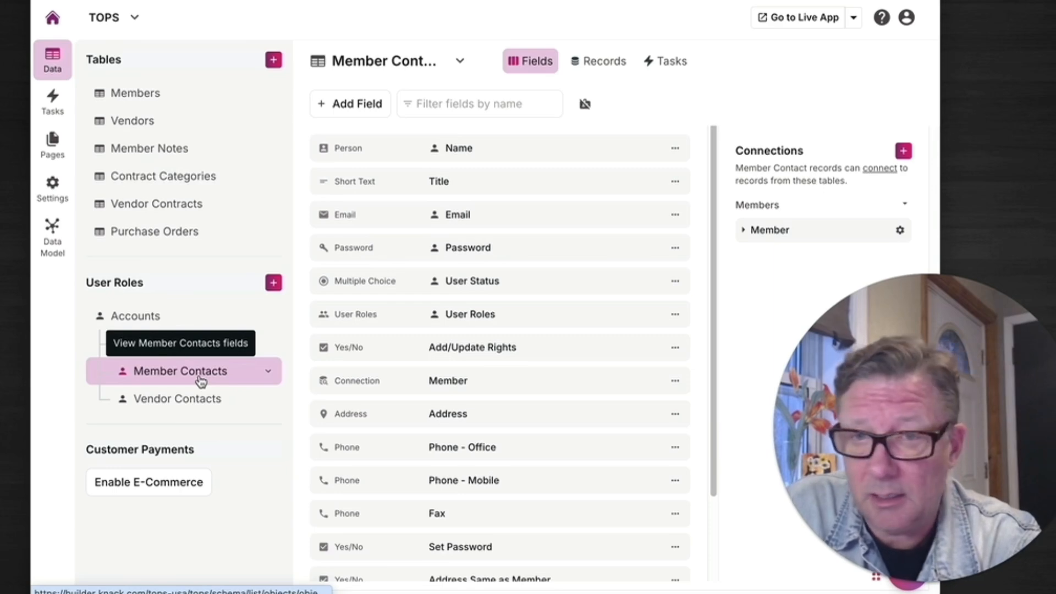
# Open the Member Home page and examine its detail, edit, add and grid views.
pyautogui.click(53, 144)
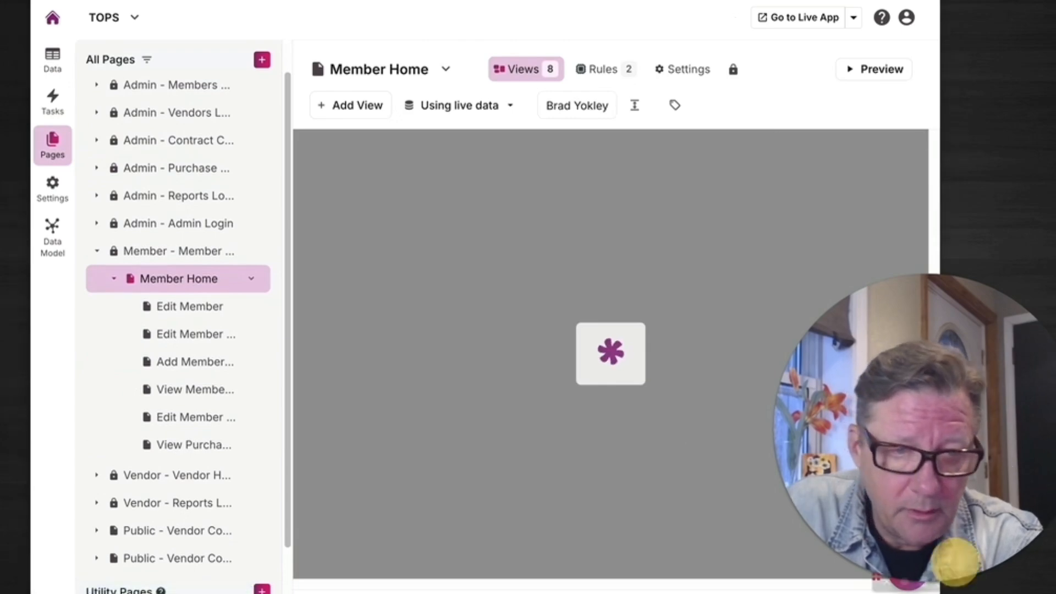
pyautogui.moveTo(933, 566)
pyautogui.click(904, 583)
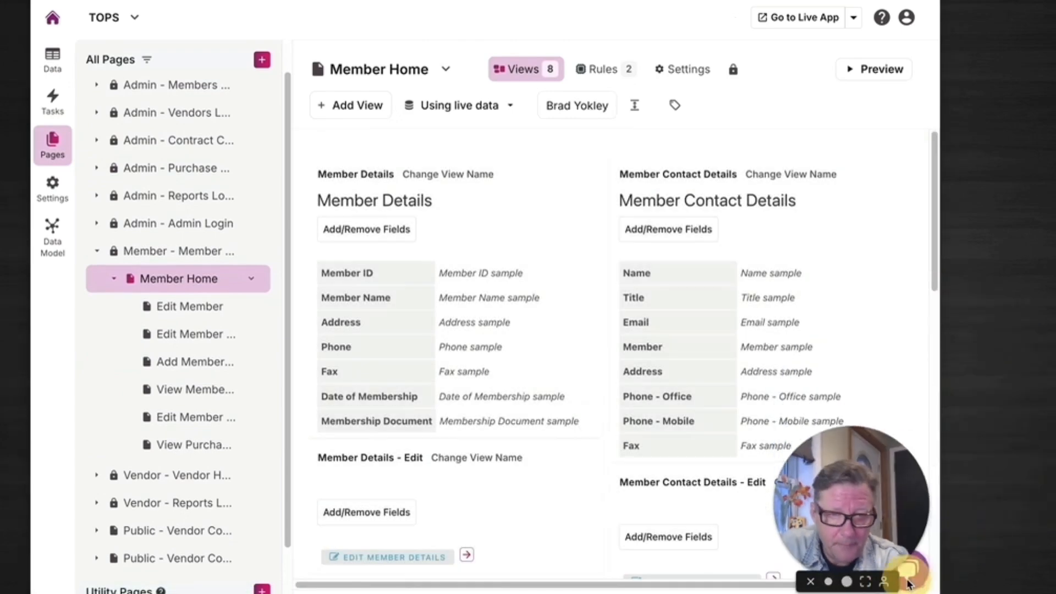
pyautogui.moveTo(861, 517); pyautogui.dragTo(987, 498)
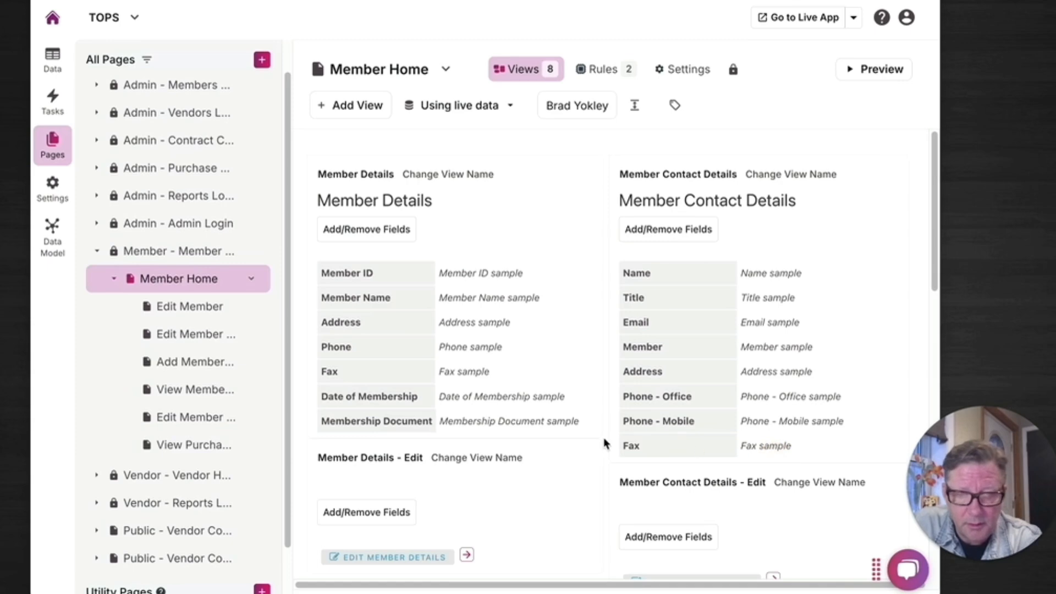
pyautogui.scroll(-3, 643, 425)
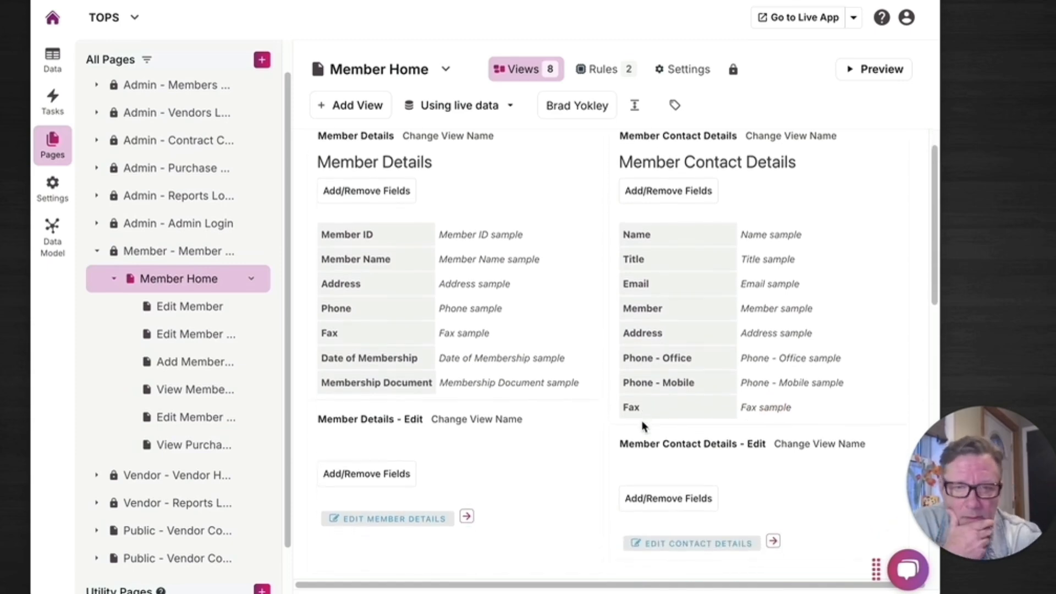
pyautogui.scroll(-2, 643, 426)
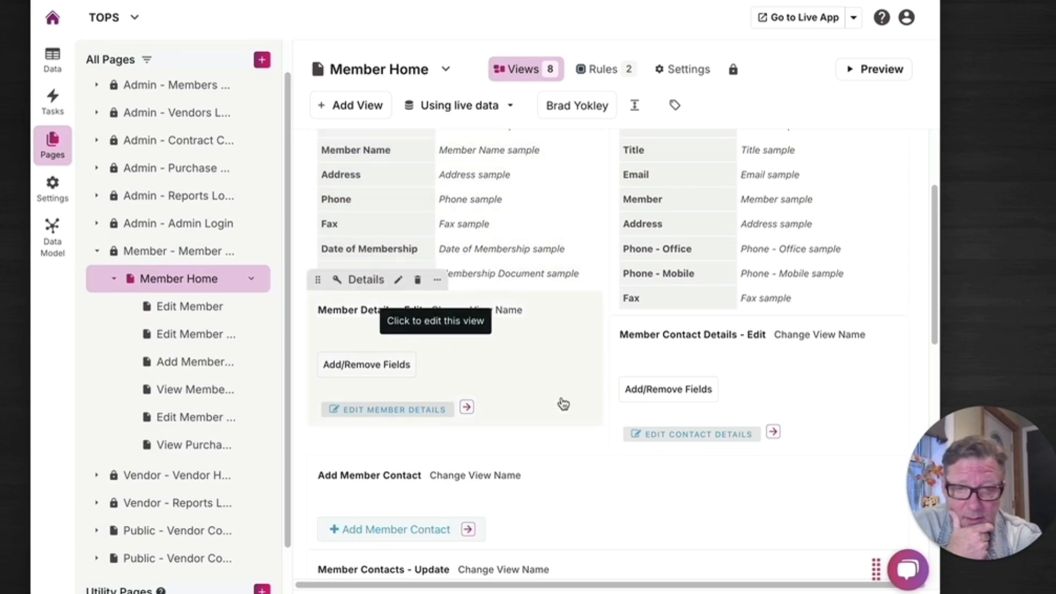
pyautogui.scroll(-3, 564, 404)
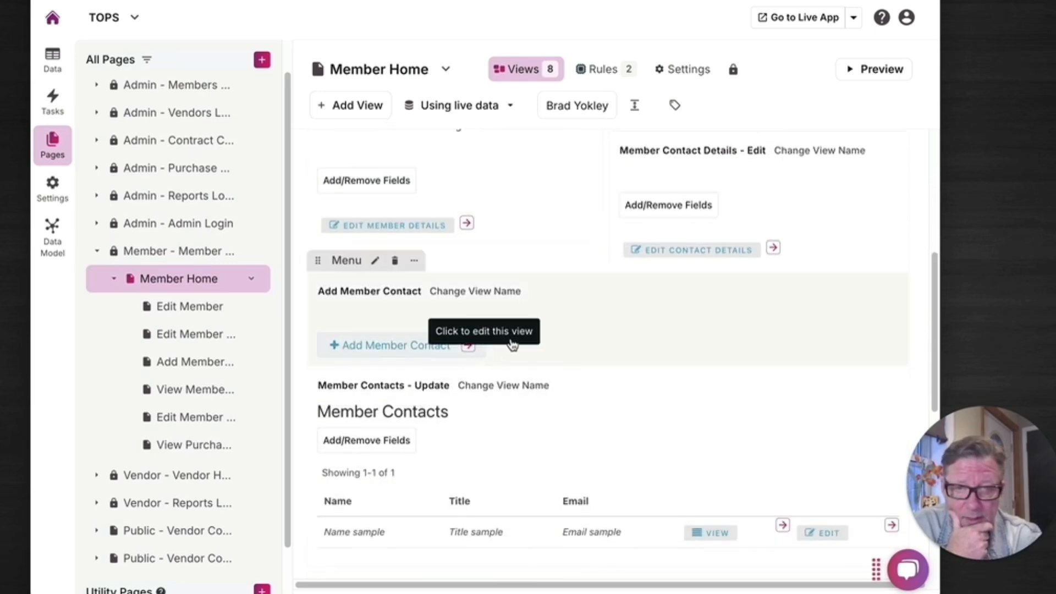
pyautogui.click(675, 105)
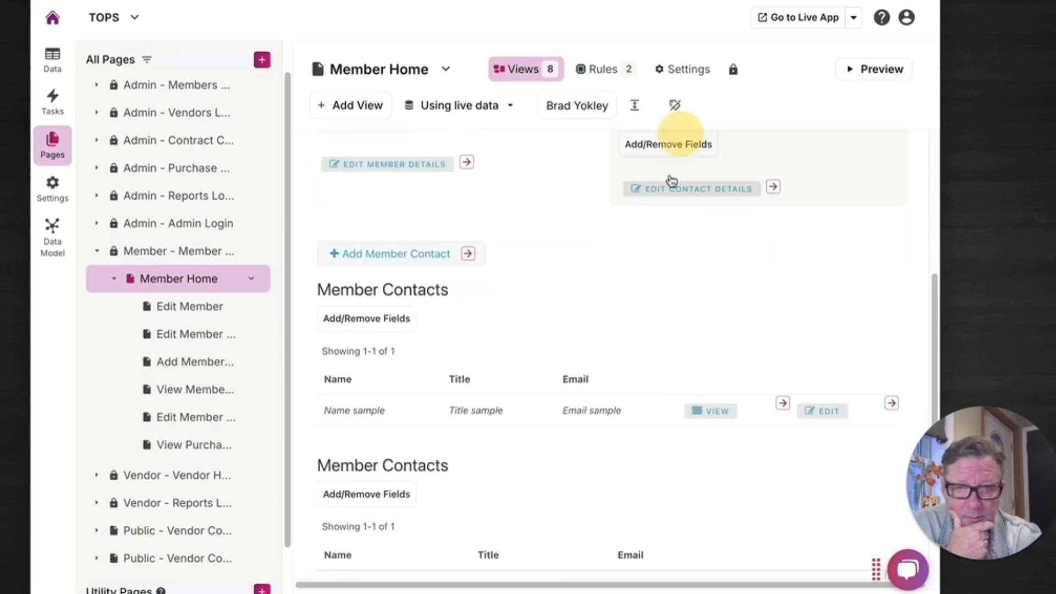
pyautogui.scroll(1, 515, 334)
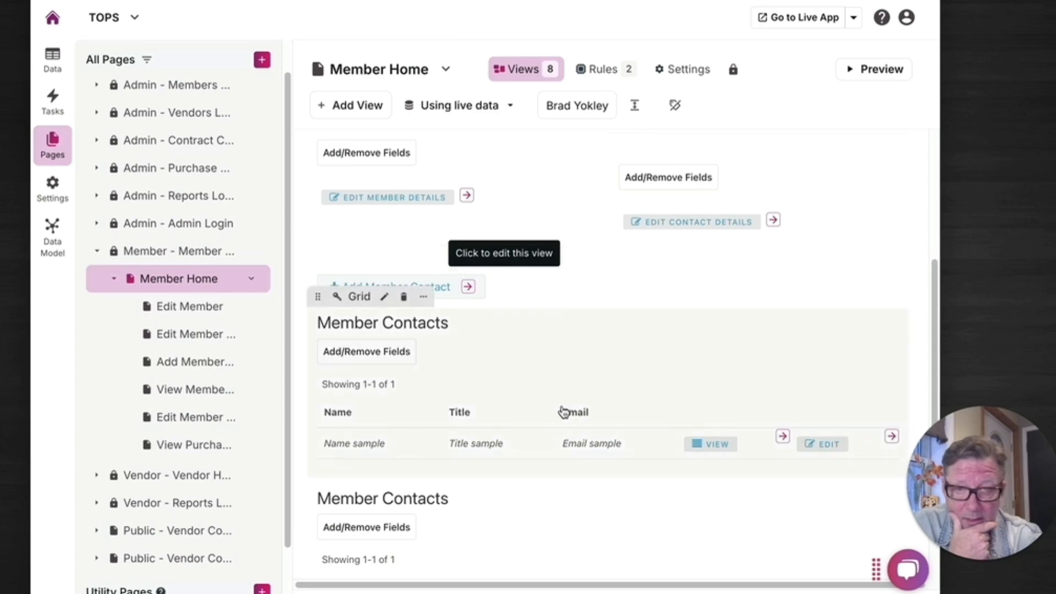
pyautogui.scroll(-2, 561, 389)
pyautogui.scroll(-1, 561, 388)
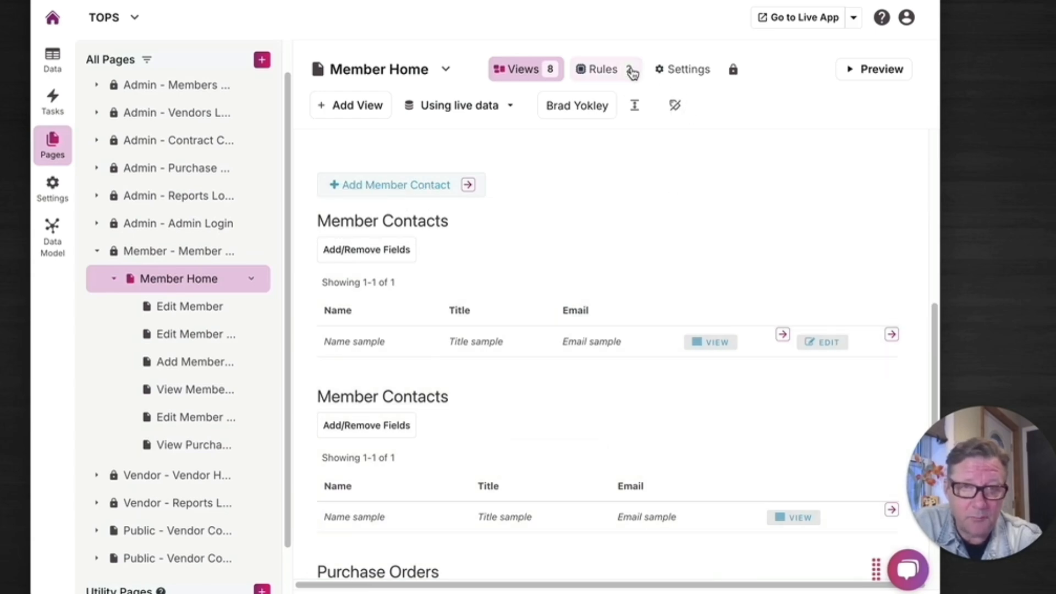
# Open the Member Home page rules and examine the criteria and hidden views of Page Rule #1 and #2.
pyautogui.click(605, 70)
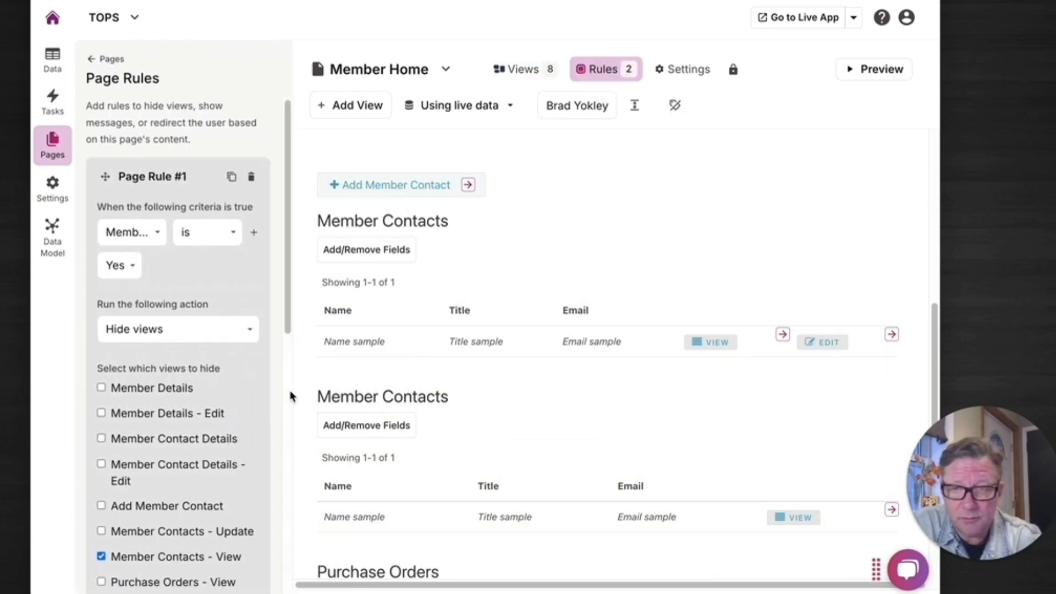
pyautogui.moveTo(298, 383); pyautogui.dragTo(445, 384)
pyautogui.click(170, 221)
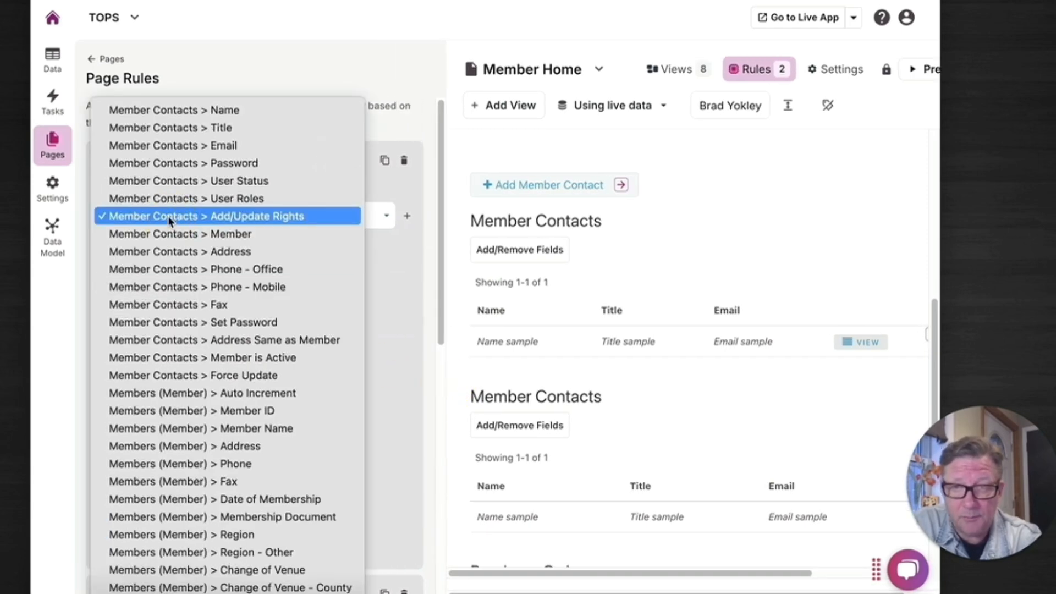
pyautogui.click(169, 217)
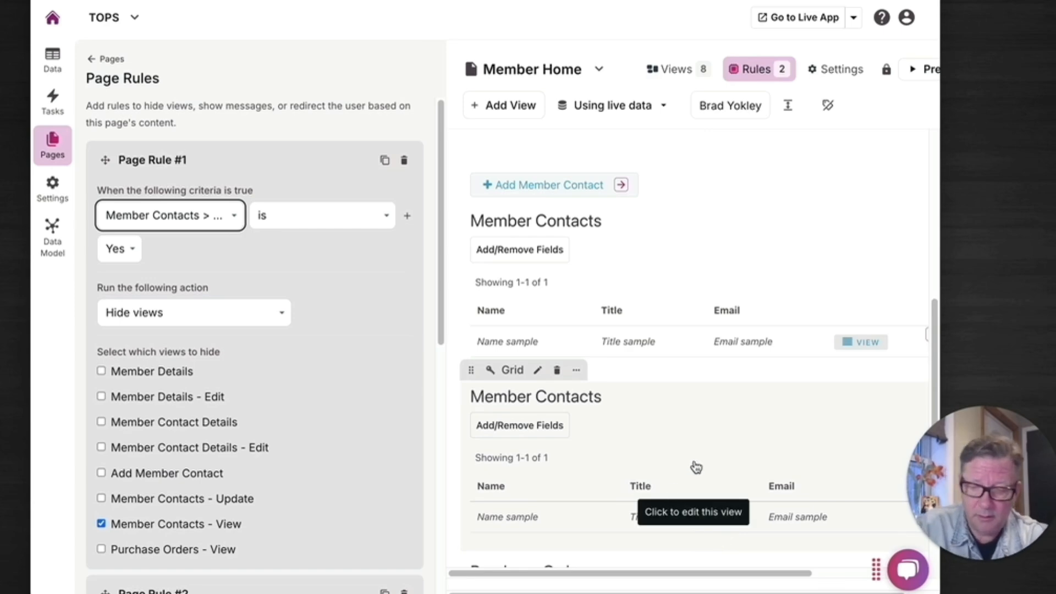
pyautogui.hscroll(3, 697, 468)
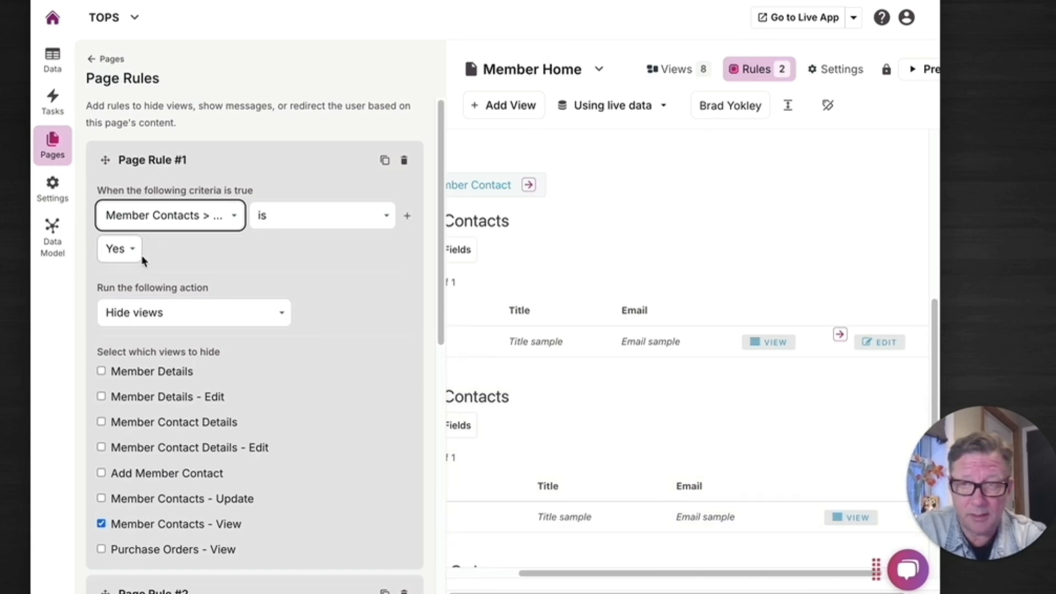
pyautogui.scroll(-8, 298, 432)
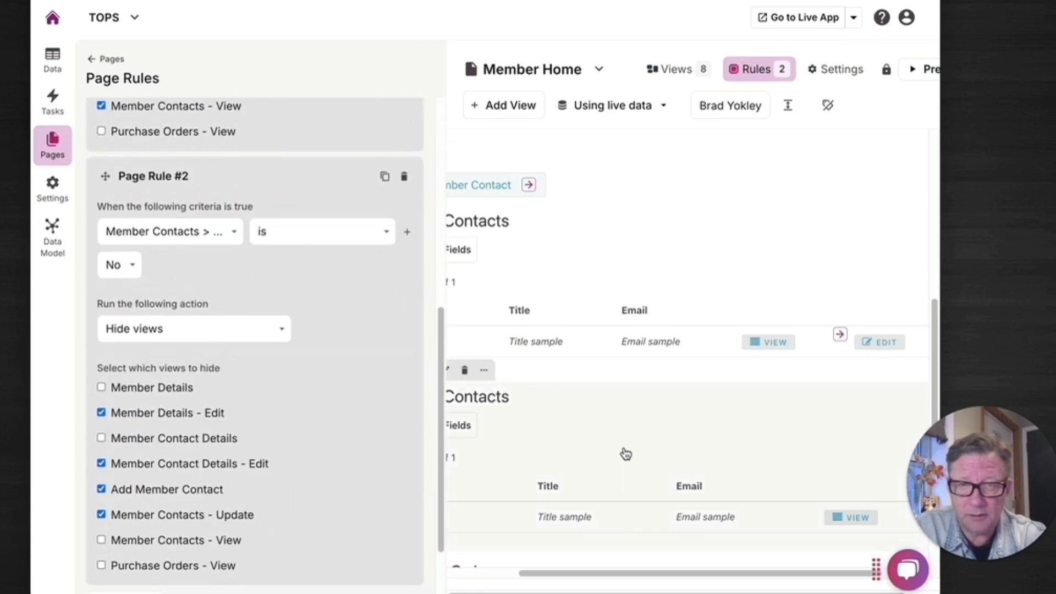
pyautogui.hscroll(-3, 628, 453)
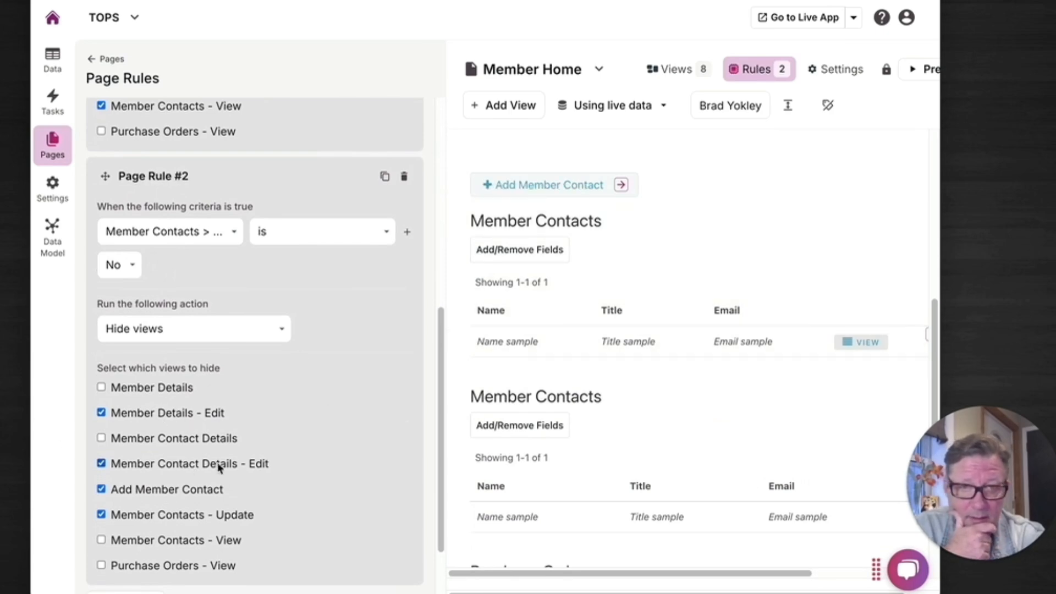
pyautogui.scroll(5, 808, 363)
pyautogui.scroll(-7, 812, 369)
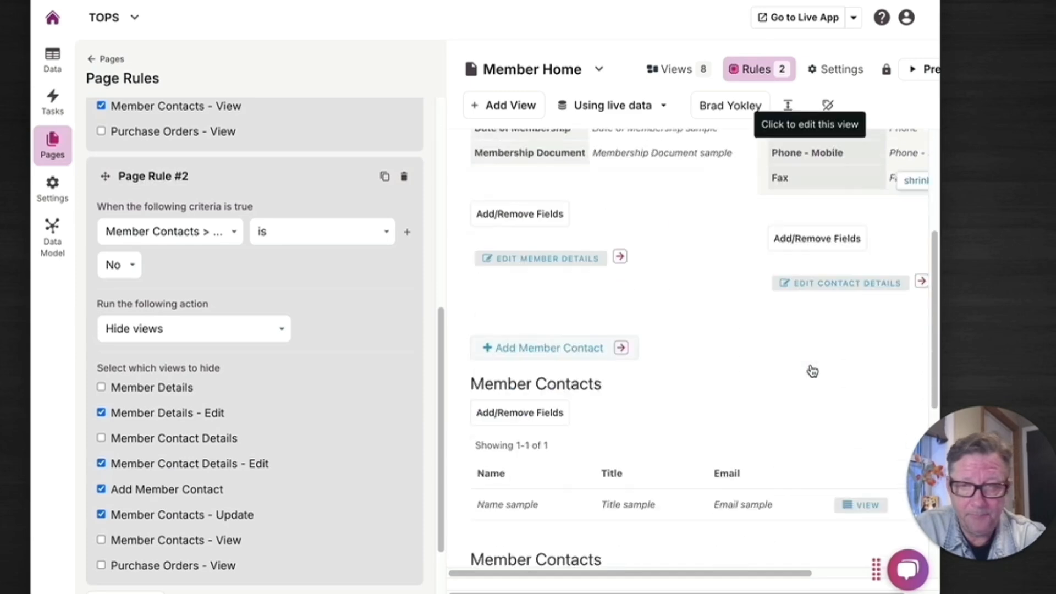
pyautogui.scroll(-1, 813, 371)
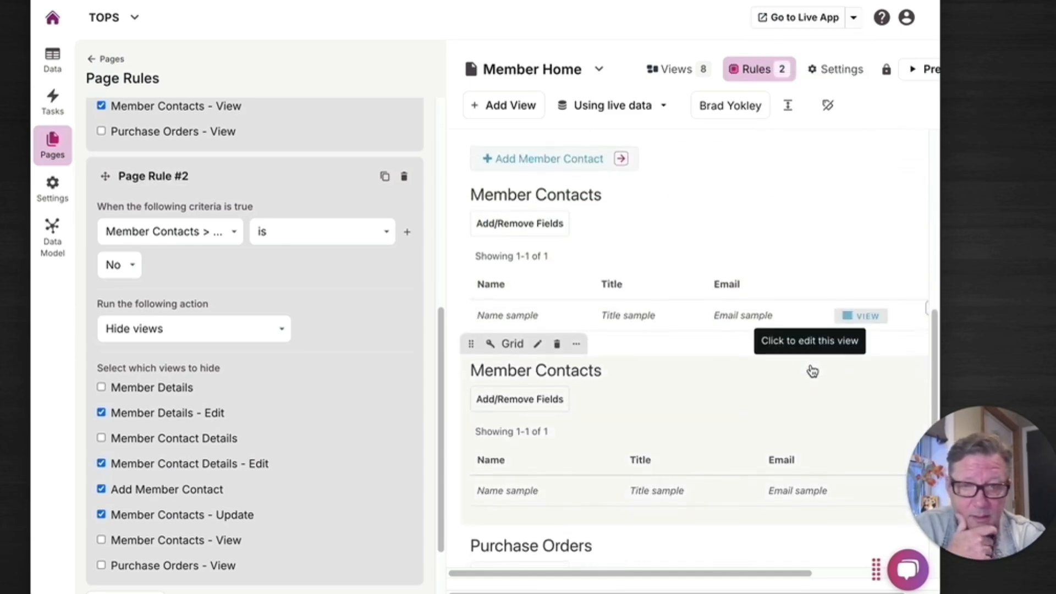
pyautogui.scroll(-2, 385, 453)
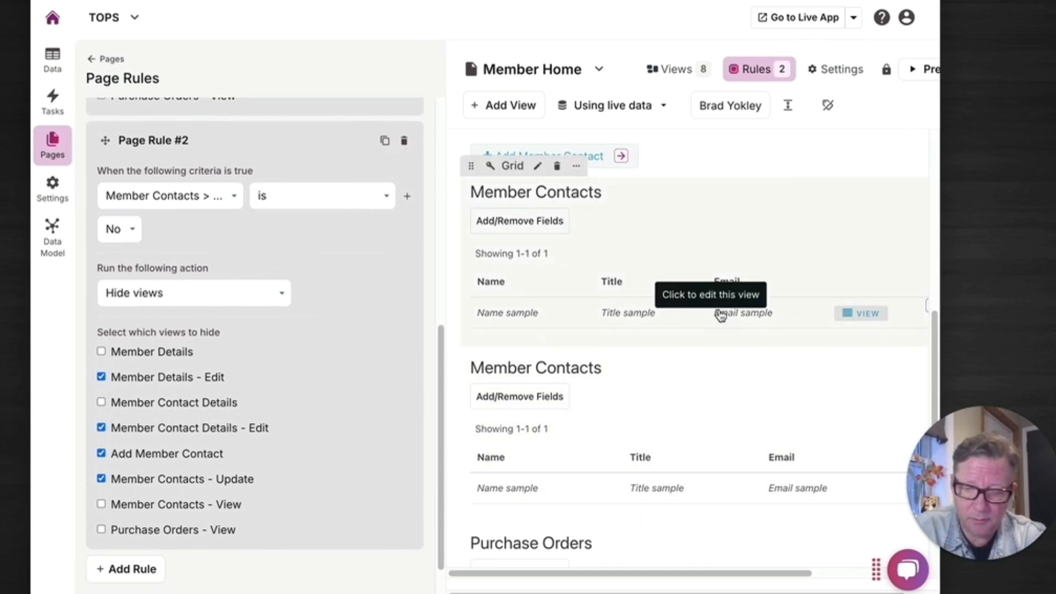
pyautogui.hscroll(4, 720, 315)
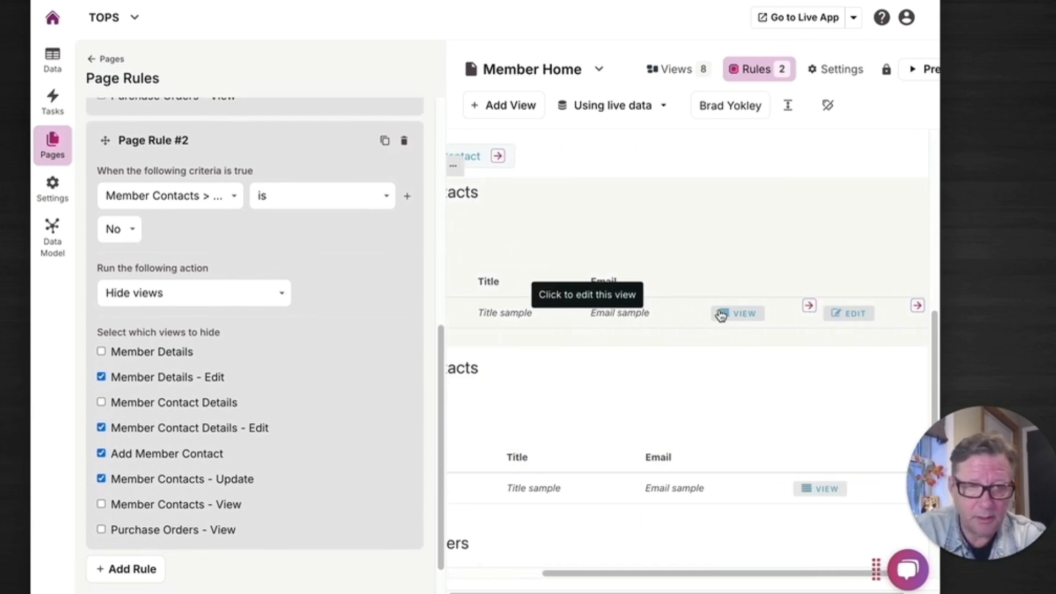
# Inspect the Member Contacts grid view and the field list available for Page Rule #1's criterion.
pyautogui.click(865, 284)
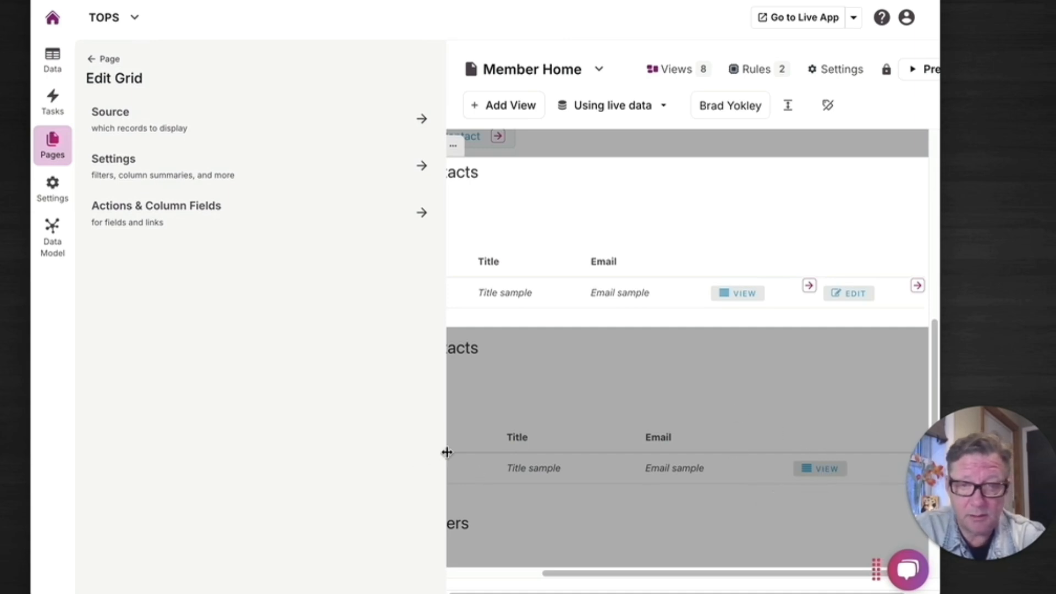
pyautogui.moveTo(446, 452); pyautogui.dragTo(335, 460)
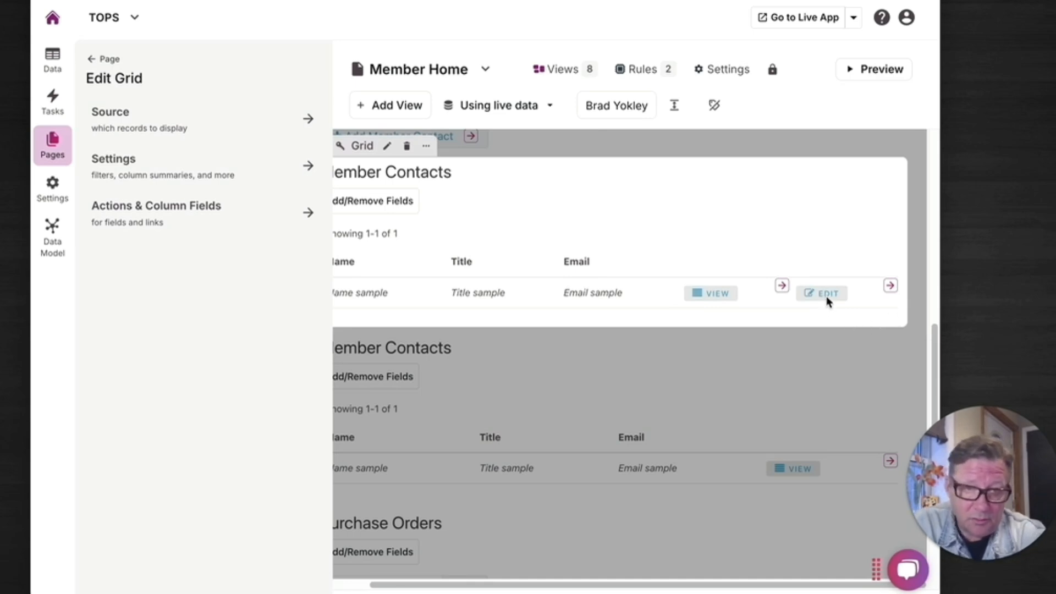
pyautogui.click(636, 68)
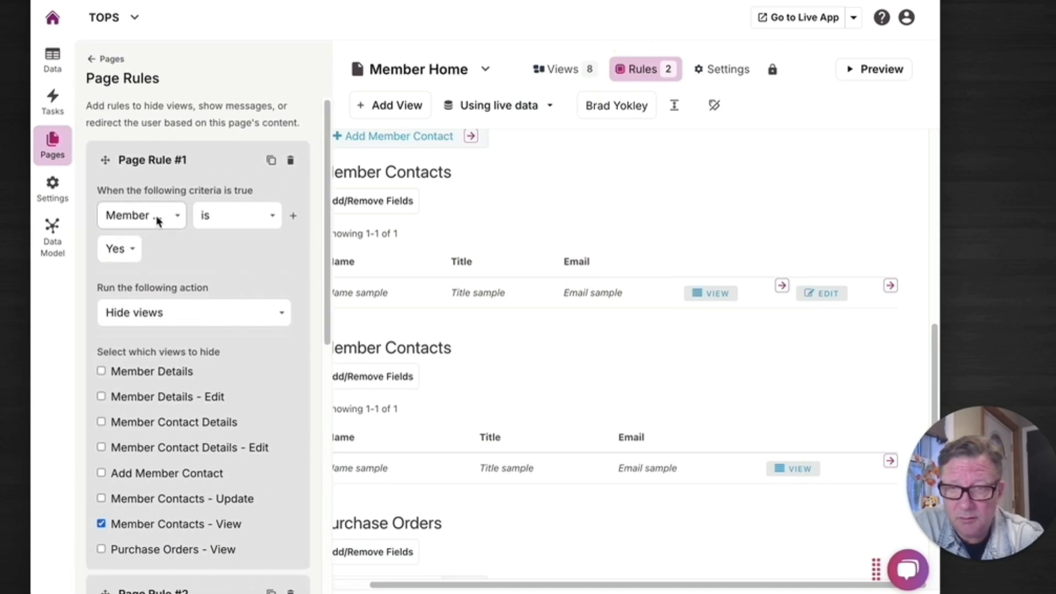
pyautogui.click(158, 221)
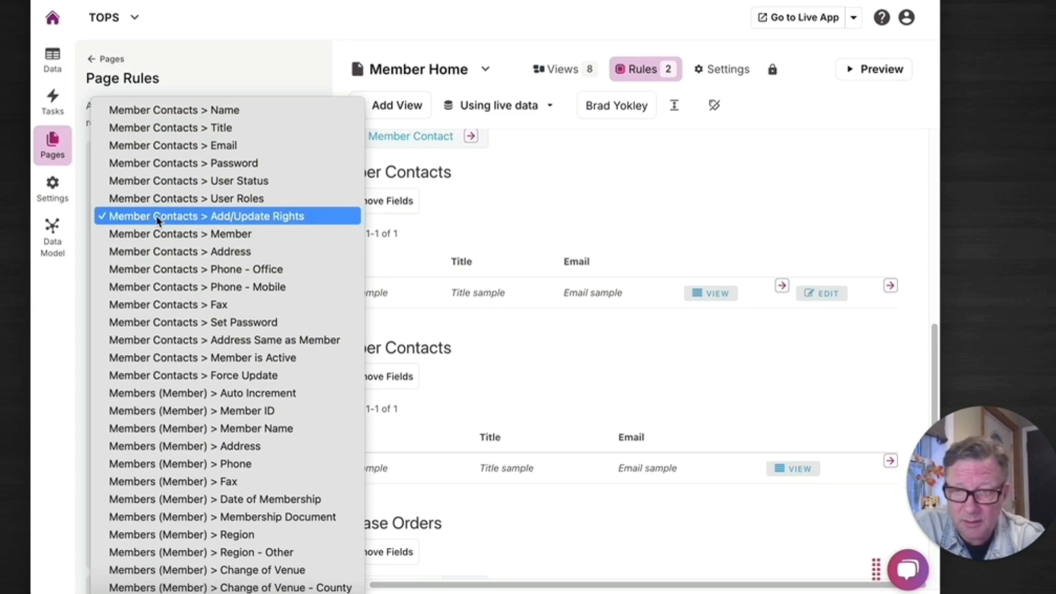
pyautogui.scroll(-2, 227, 542)
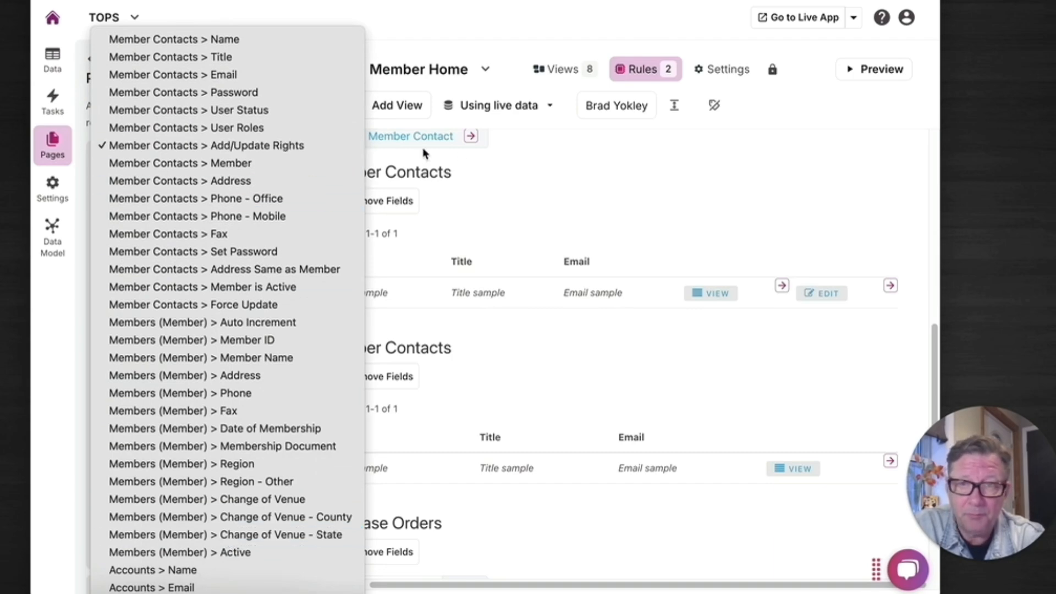
pyautogui.click(683, 195)
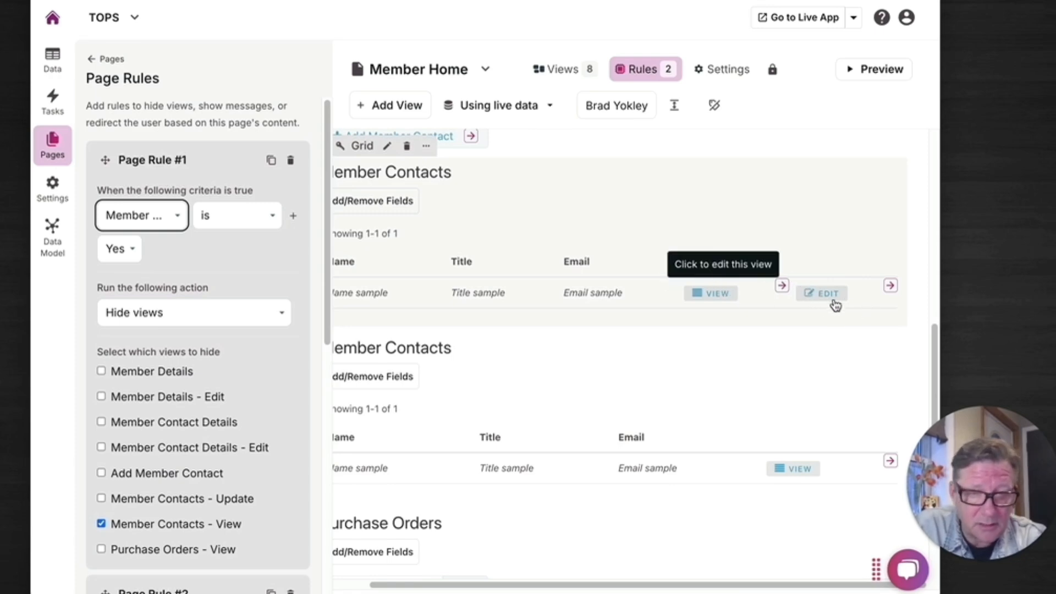
# Go to the Edit Member Contact page and add a page rule whose criterion is the Add/Update Rights field.
pyautogui.click(891, 286)
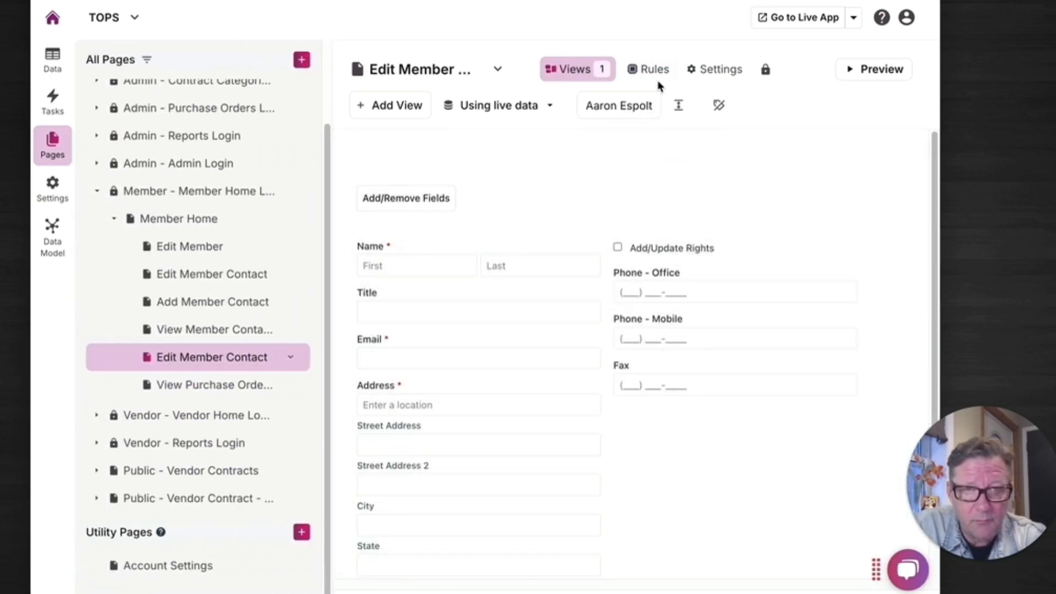
pyautogui.click(654, 69)
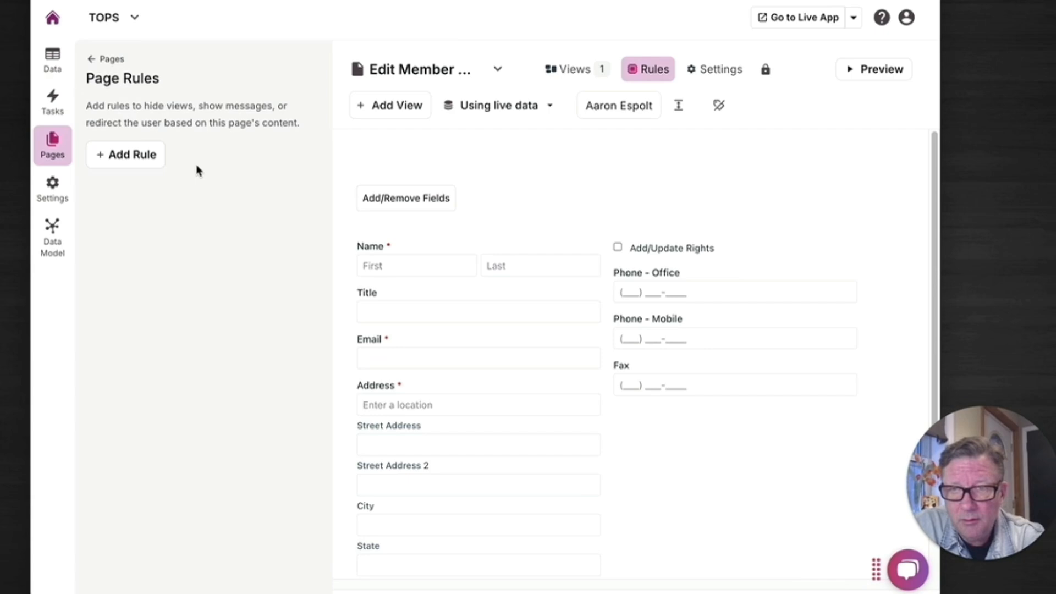
pyautogui.click(158, 163)
pyautogui.click(163, 218)
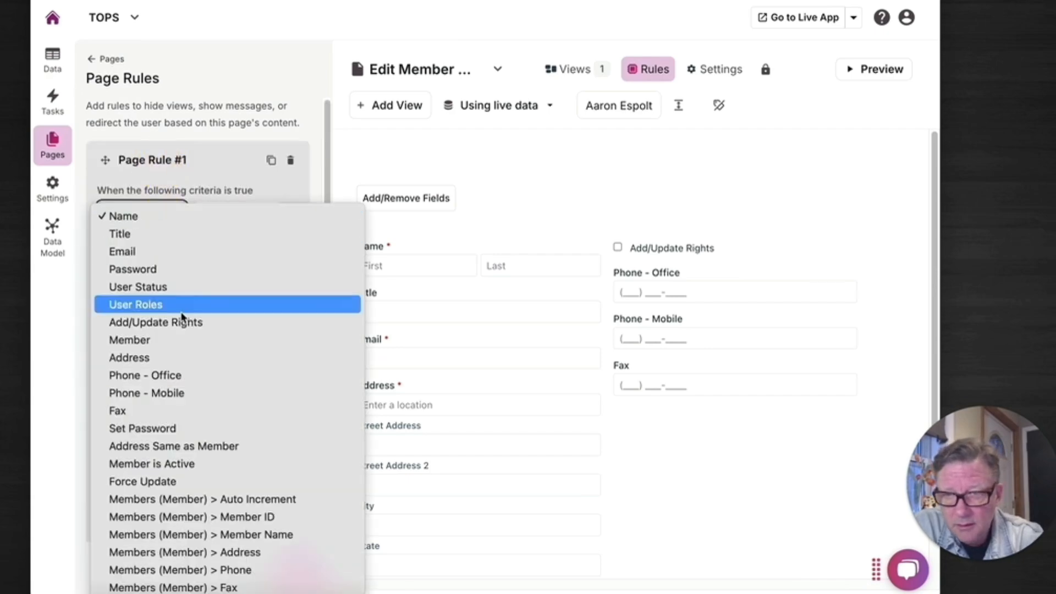
pyautogui.click(185, 324)
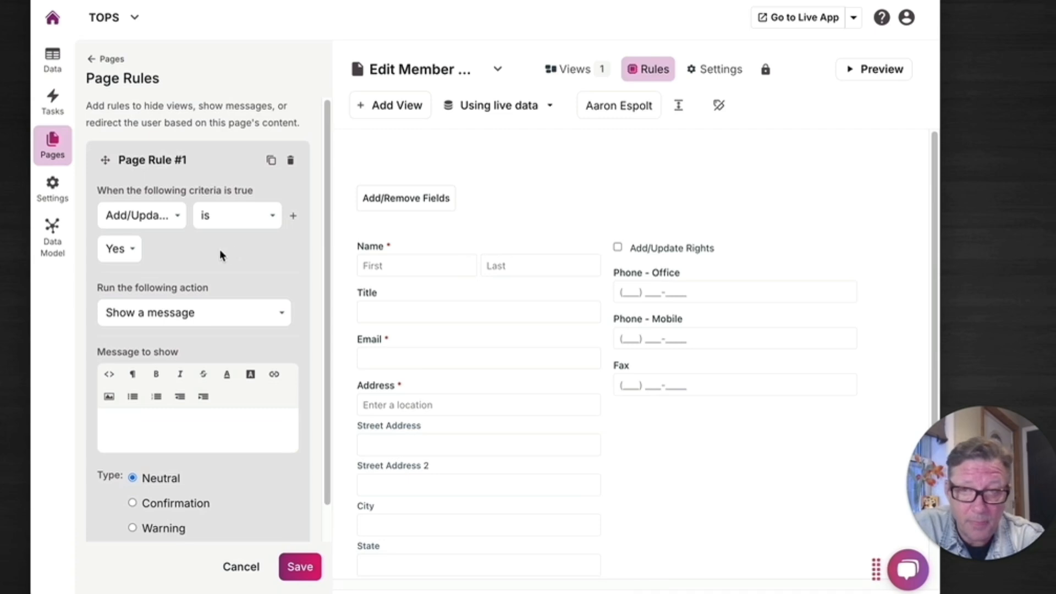
# Set the rule to hide the Edit Member Contact view when Add/Update Rights is No, then copy the rule.
pyautogui.click(132, 248)
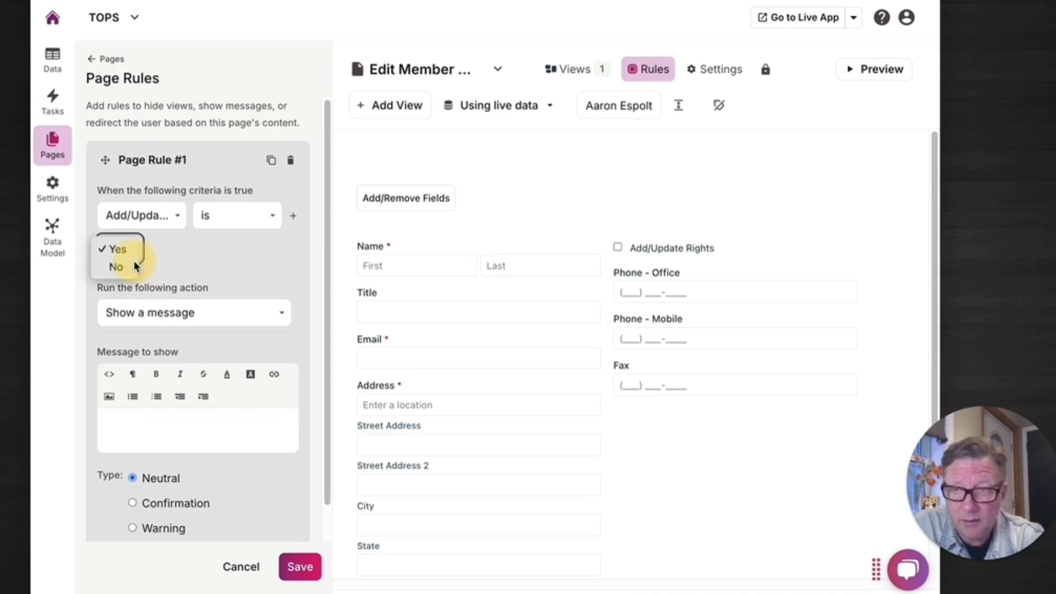
pyautogui.click(121, 266)
pyautogui.click(208, 311)
pyautogui.click(208, 295)
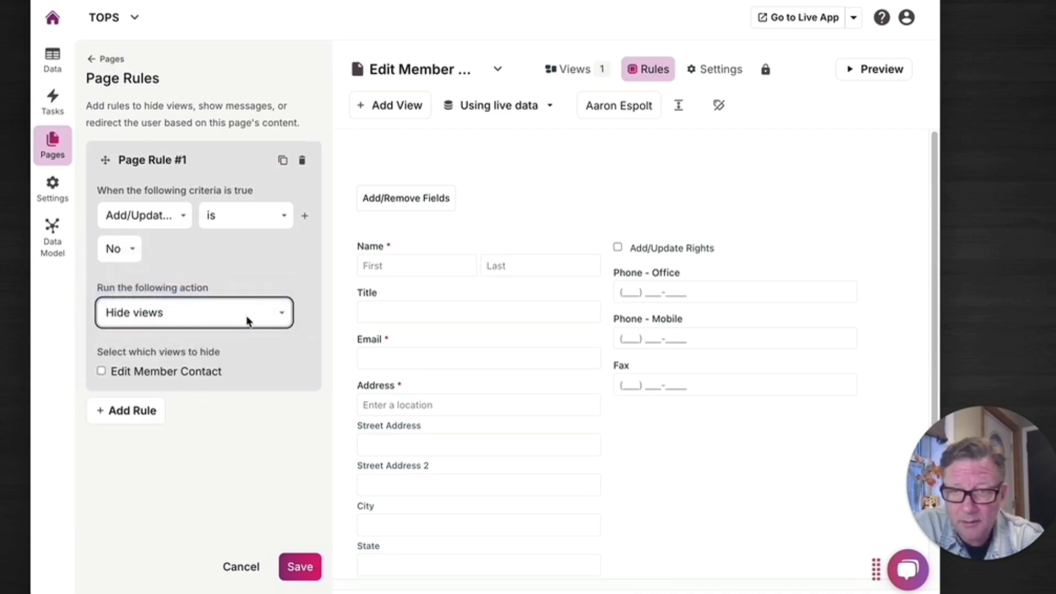
pyautogui.click(136, 374)
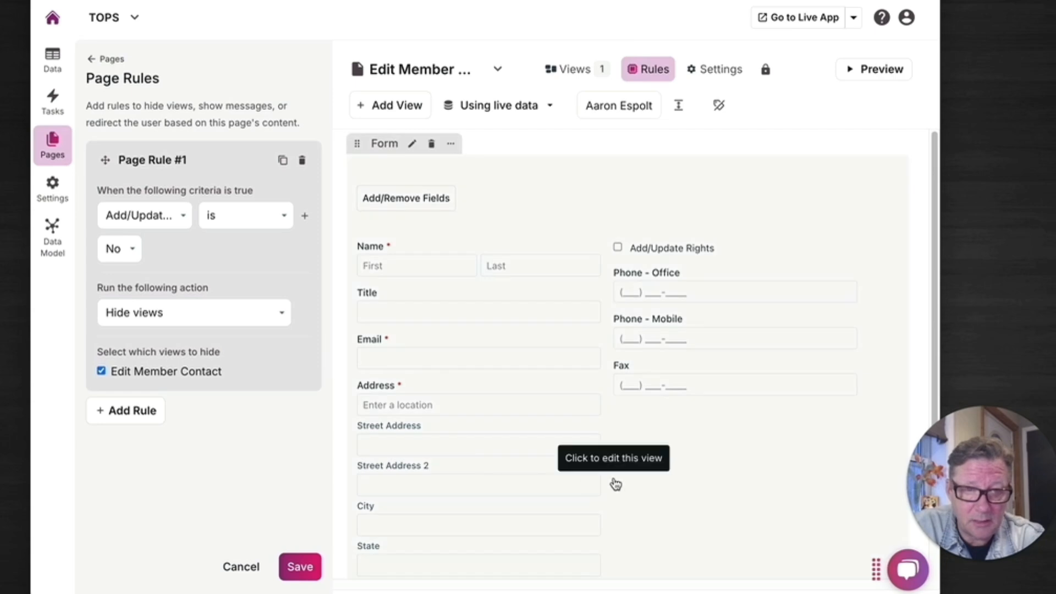
pyautogui.click(283, 160)
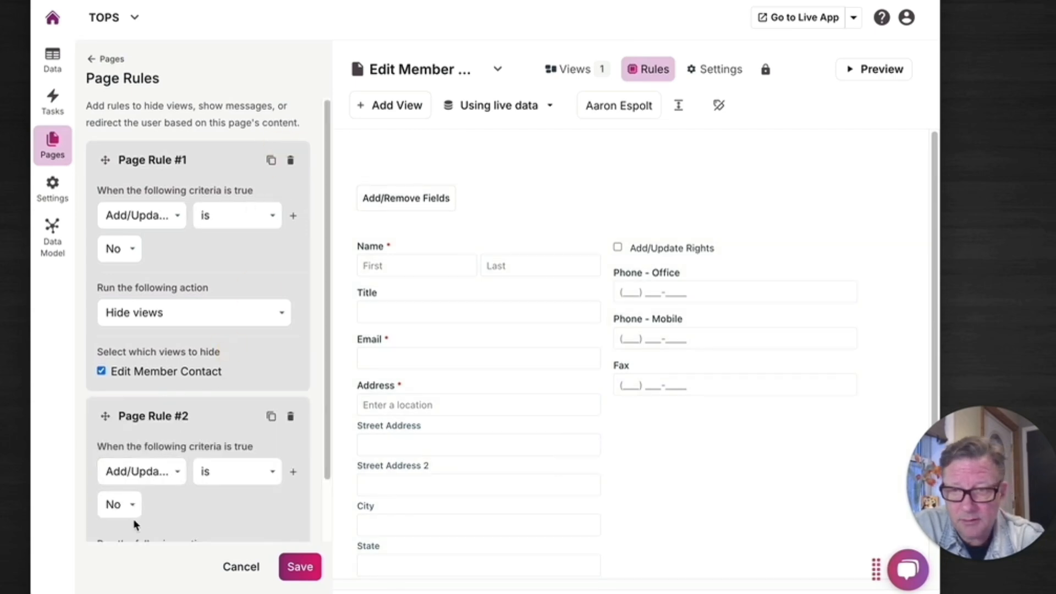
pyautogui.scroll(-1, 209, 527)
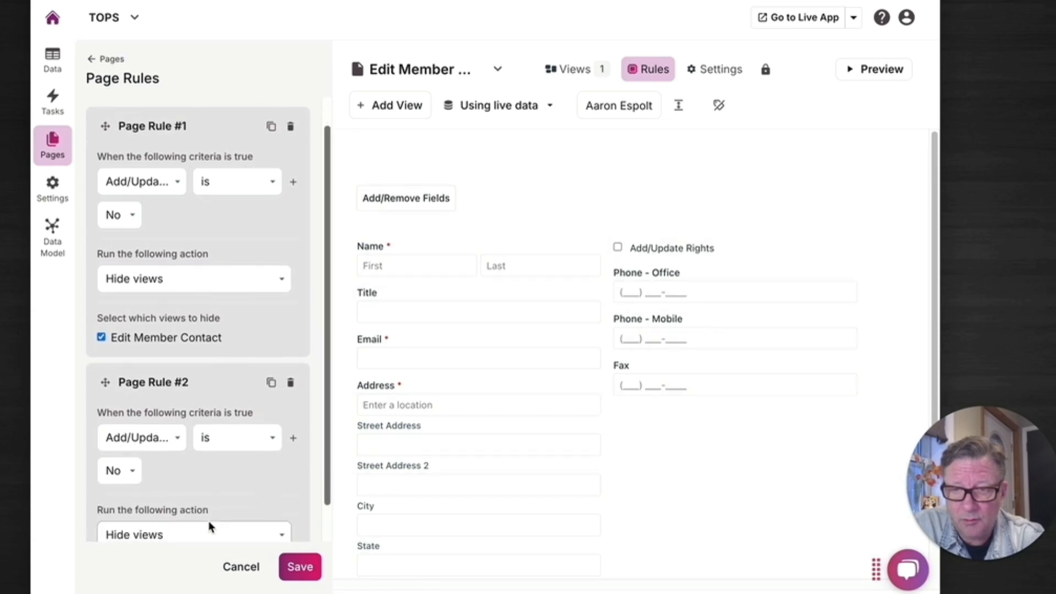
pyautogui.click(199, 534)
pyautogui.click(190, 552)
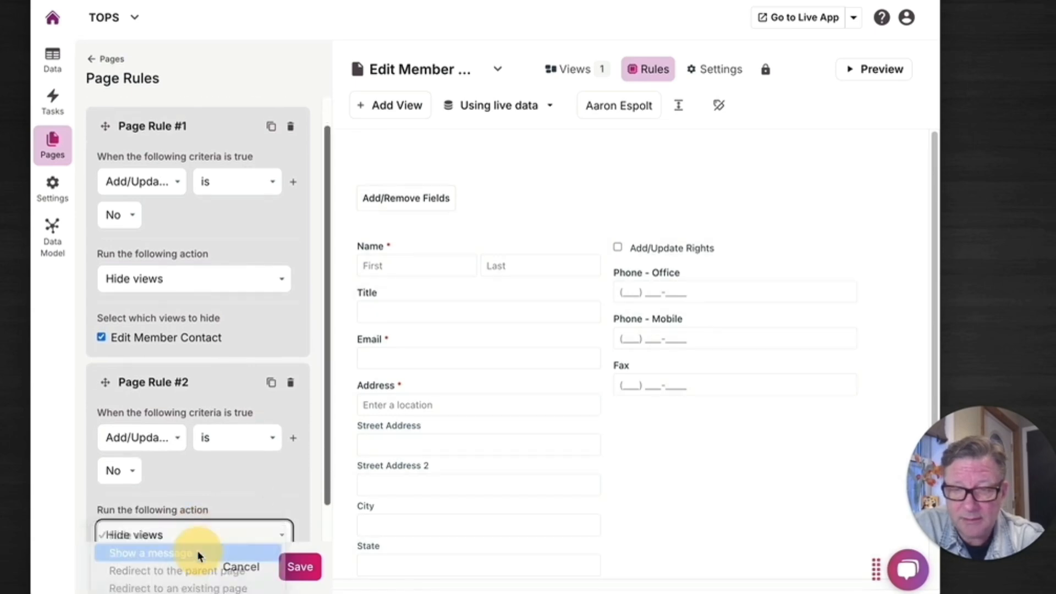
pyautogui.scroll(-6, 259, 500)
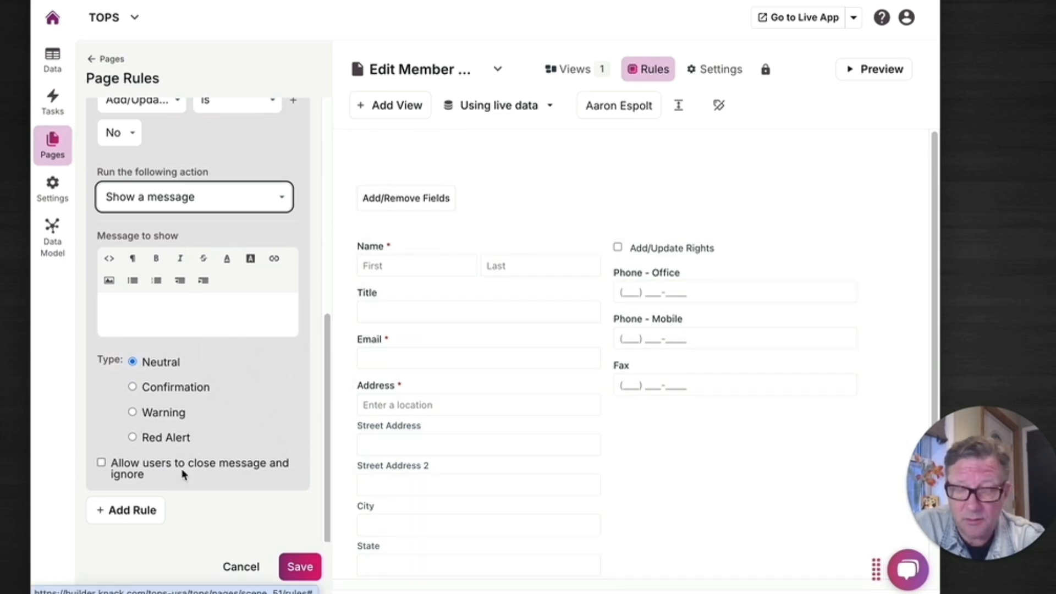
pyautogui.click(242, 567)
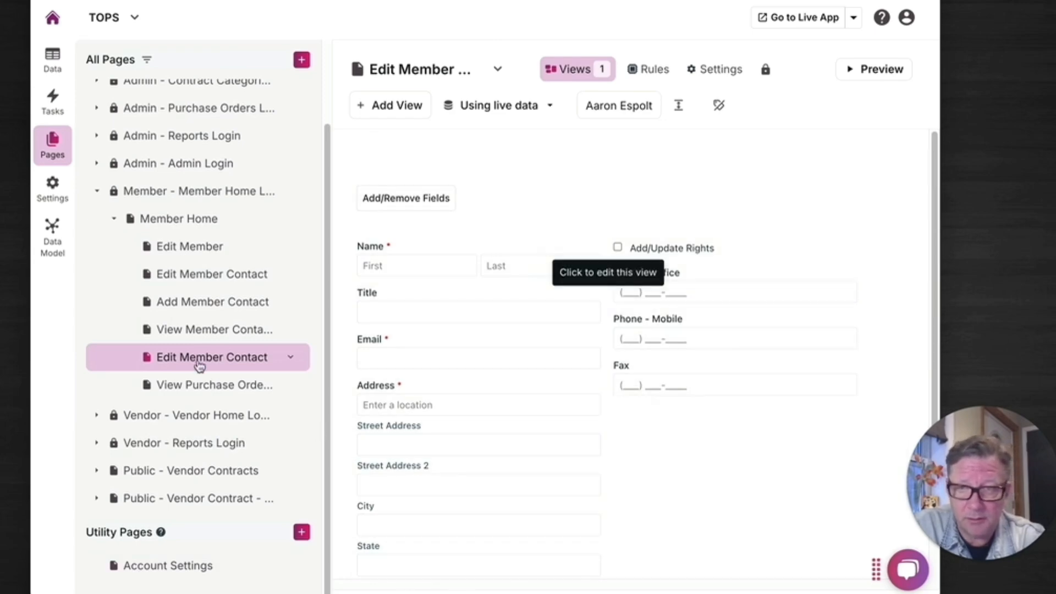
# Return to the Member Home page and scroll through its views to examine the two Member Contacts grids.
pyautogui.click(159, 218)
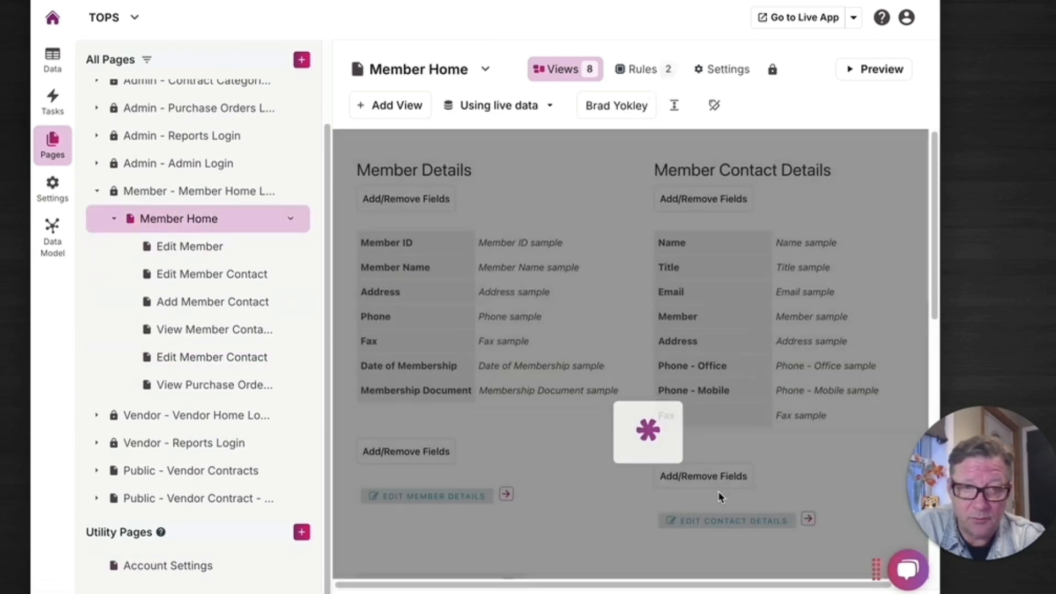
pyautogui.scroll(-5, 670, 405)
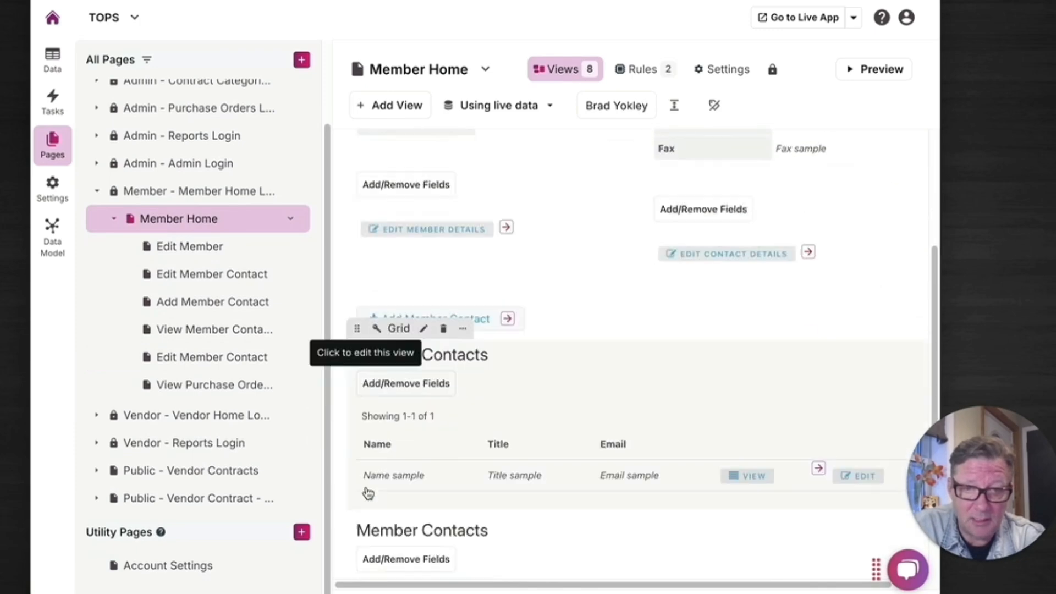
pyautogui.scroll(-2, 502, 382)
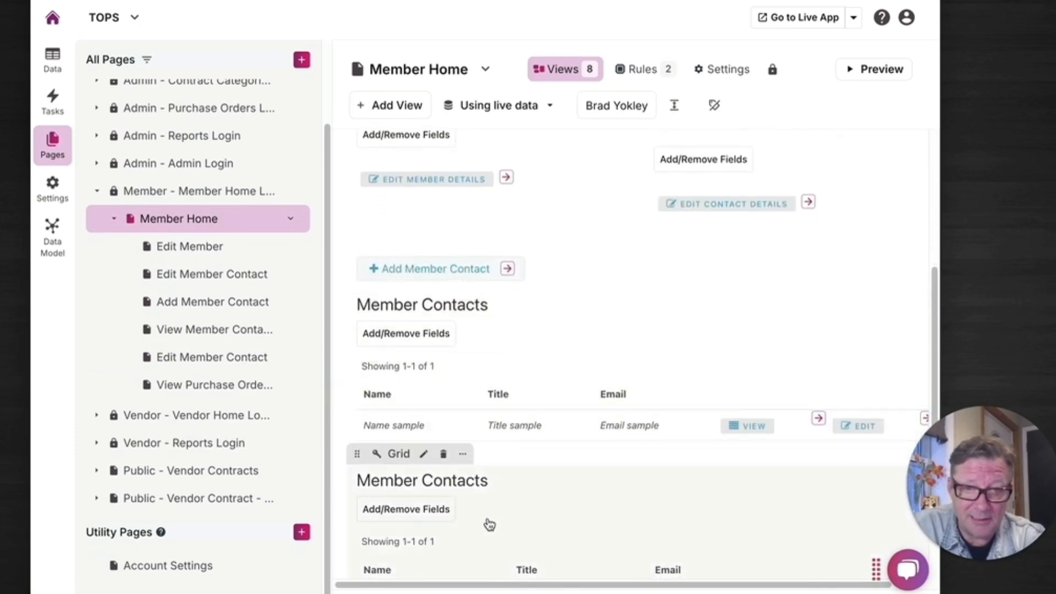